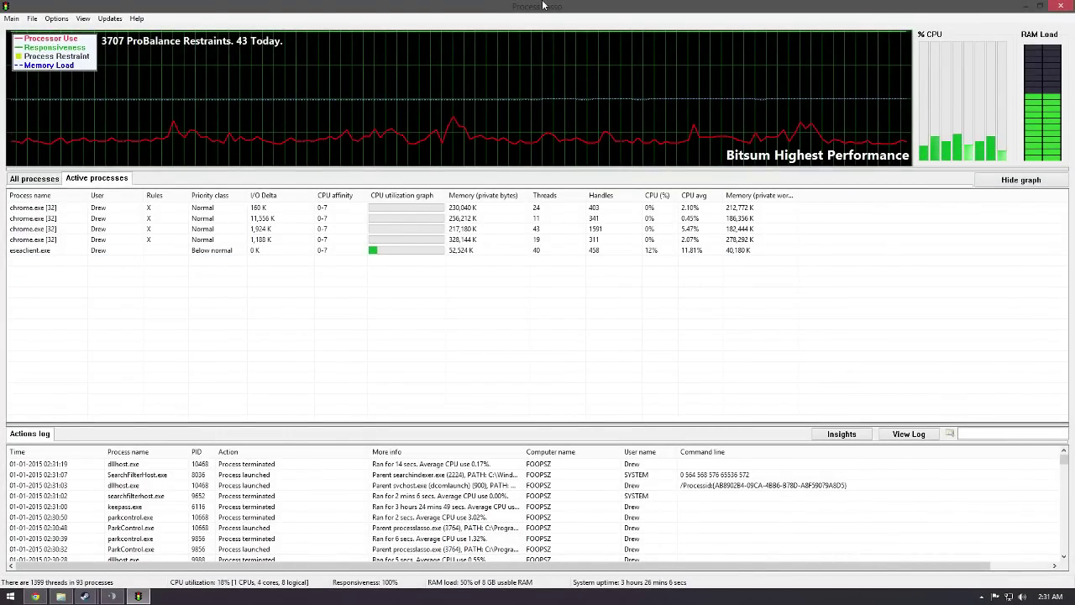
# Open ParkControl from Process Lasso's Options > External tools > Tweak Core Parking.
pyautogui.moveTo(546, 6)
pyautogui.mouseDown()
pyautogui.moveTo(544, 38)
pyautogui.moveTo(543, 15)
pyautogui.moveTo(583, 0)
pyautogui.moveTo(571, 46)
pyautogui.moveTo(546, 0)
pyautogui.mouseUp()
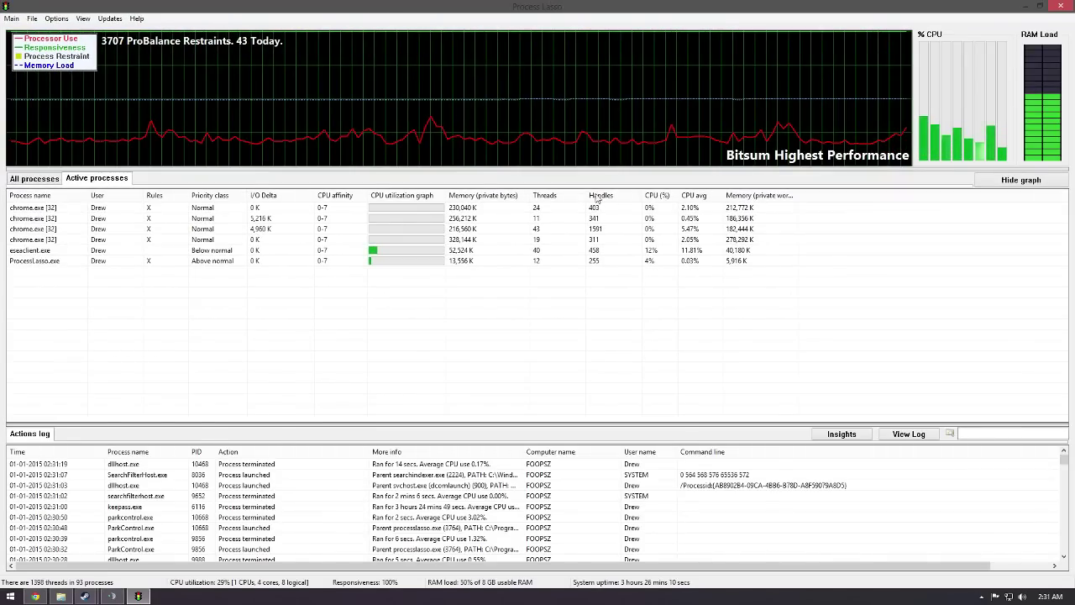
pyautogui.click(11, 19)
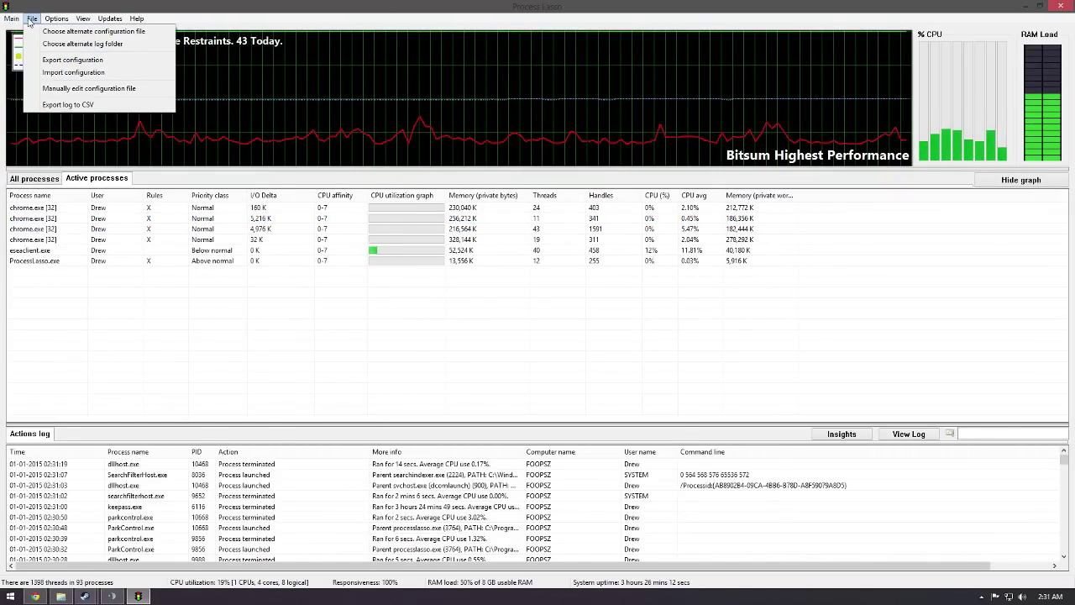
pyautogui.moveTo(53, 18)
pyautogui.moveTo(95, 298)
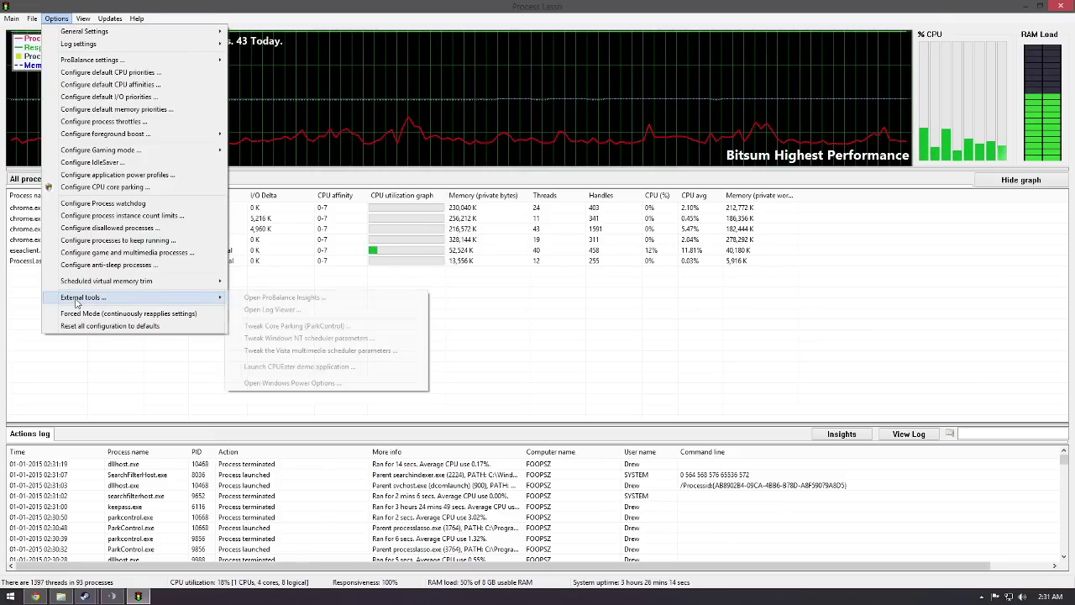
pyautogui.click(294, 328)
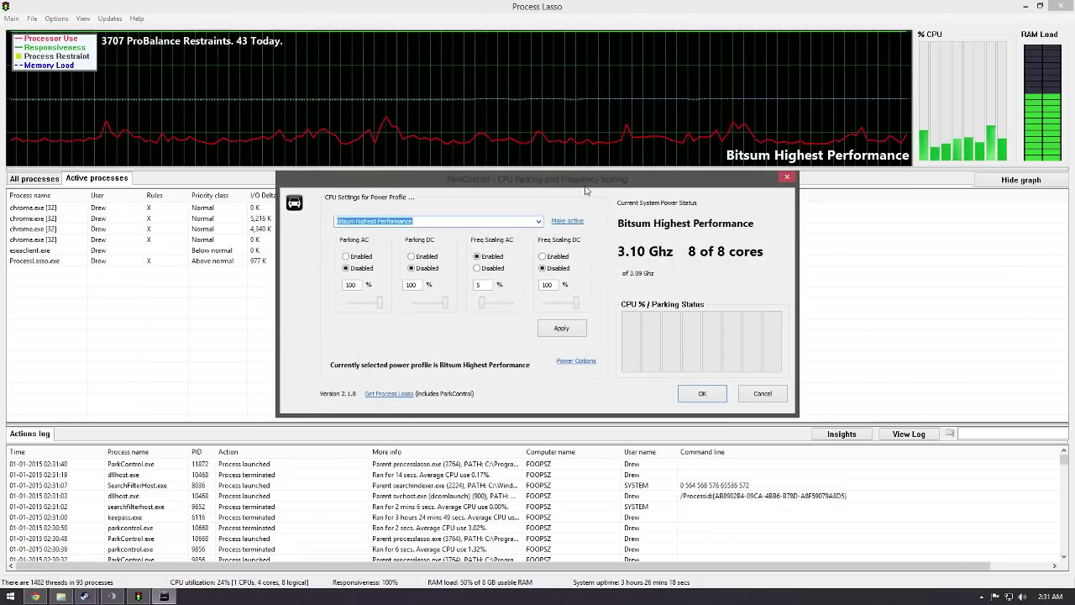
# Try the High performance power profile, then switch back to Bitsum Highest Performance.
pyautogui.click(538, 221)
pyautogui.click(514, 248)
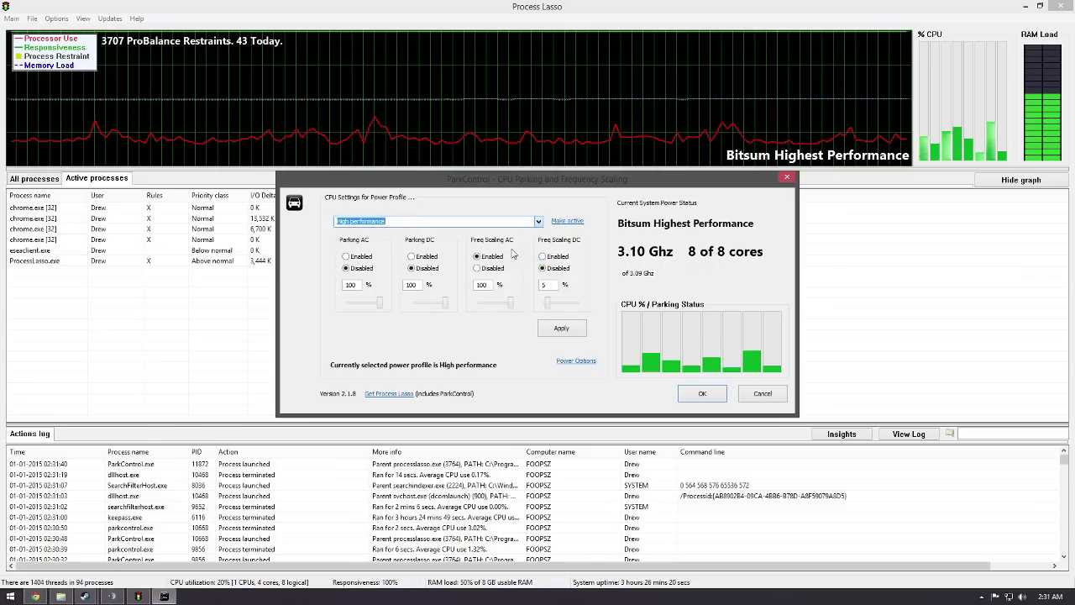
pyautogui.click(539, 221)
pyautogui.click(525, 241)
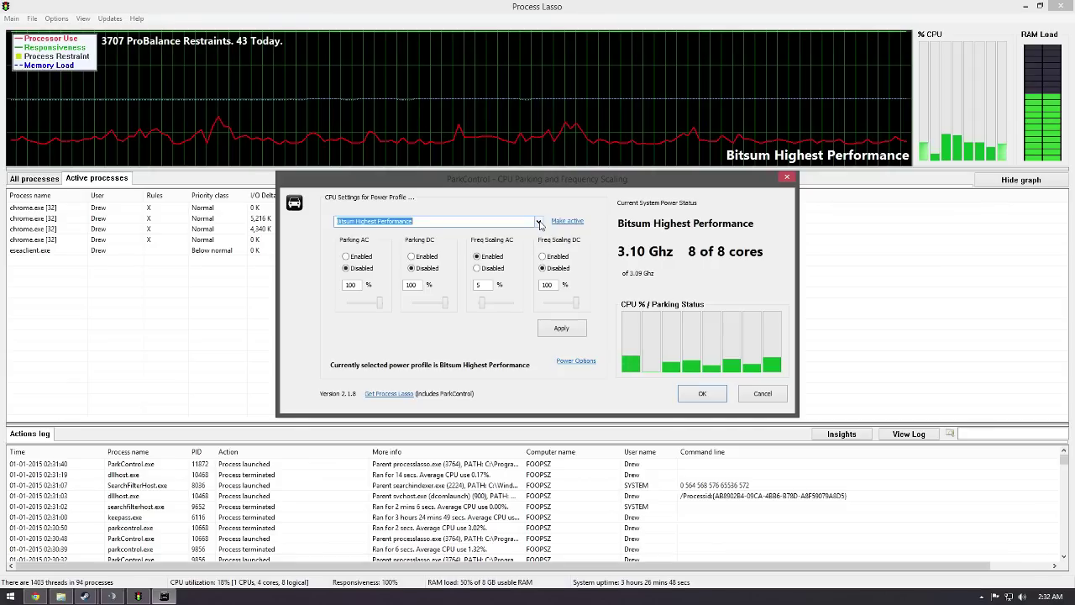
# Select Bitsum Highest Performance in ParkControl, apply it and confirm, leaving all 8 cores unparked.
pyautogui.click(539, 222)
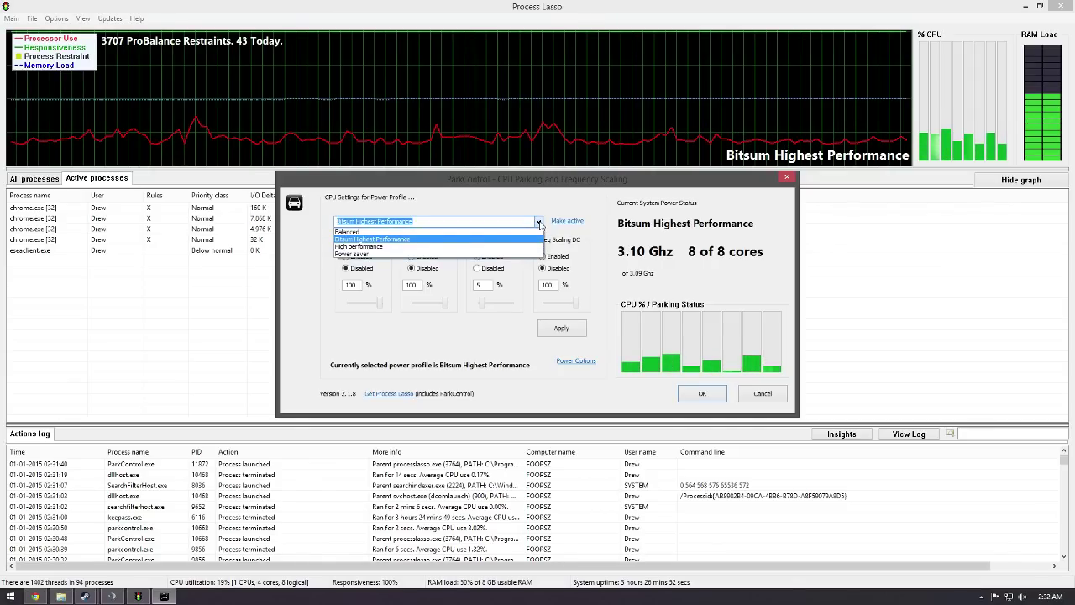
pyautogui.press('Up')
pyautogui.press('Return')
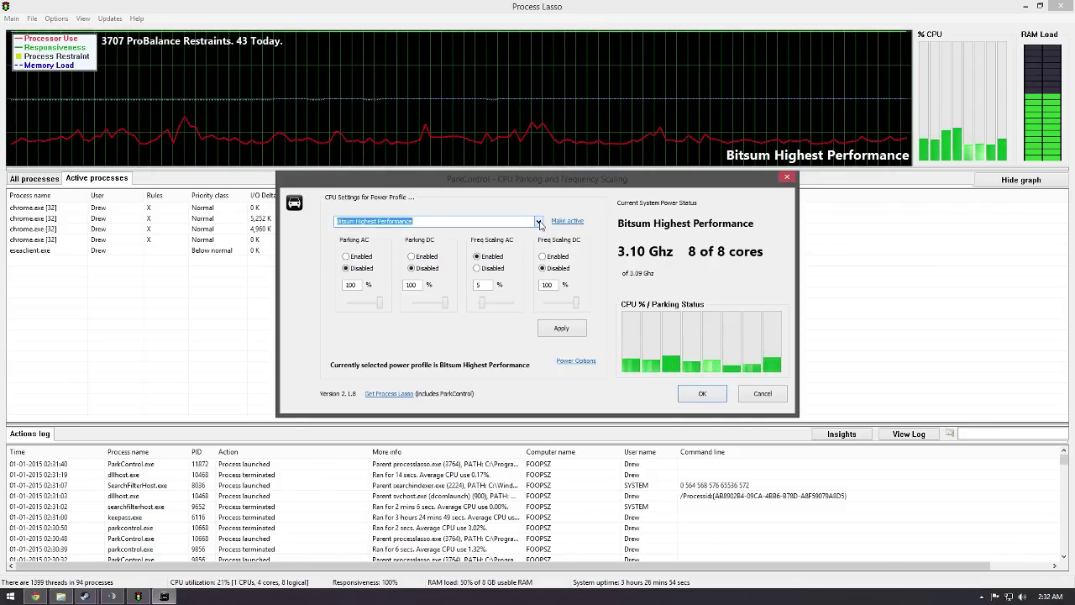
pyautogui.click(540, 223)
pyautogui.click(508, 240)
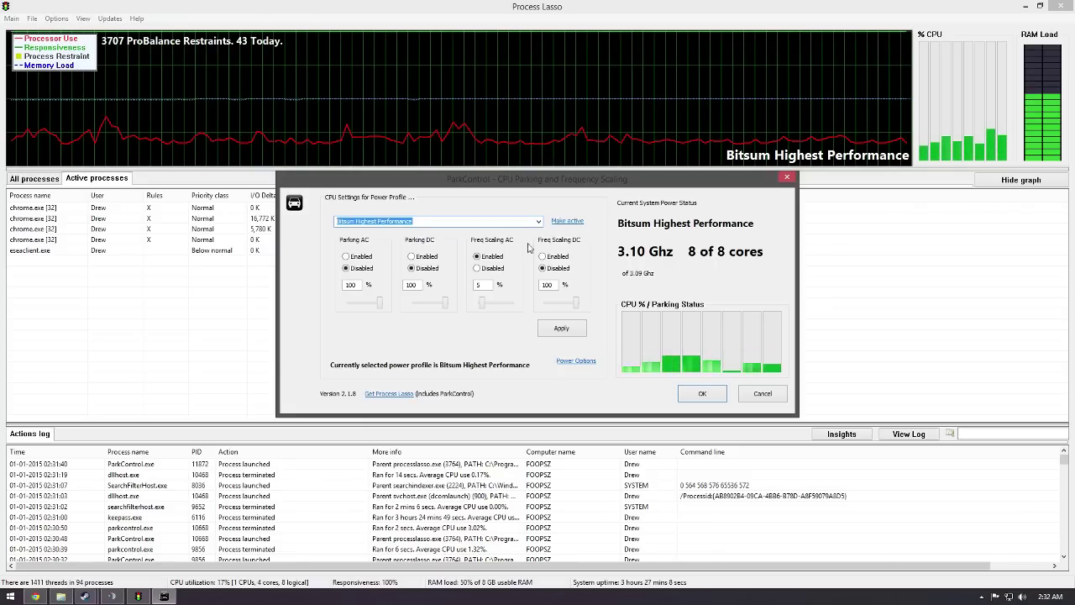
pyautogui.click(561, 328)
pyautogui.click(583, 314)
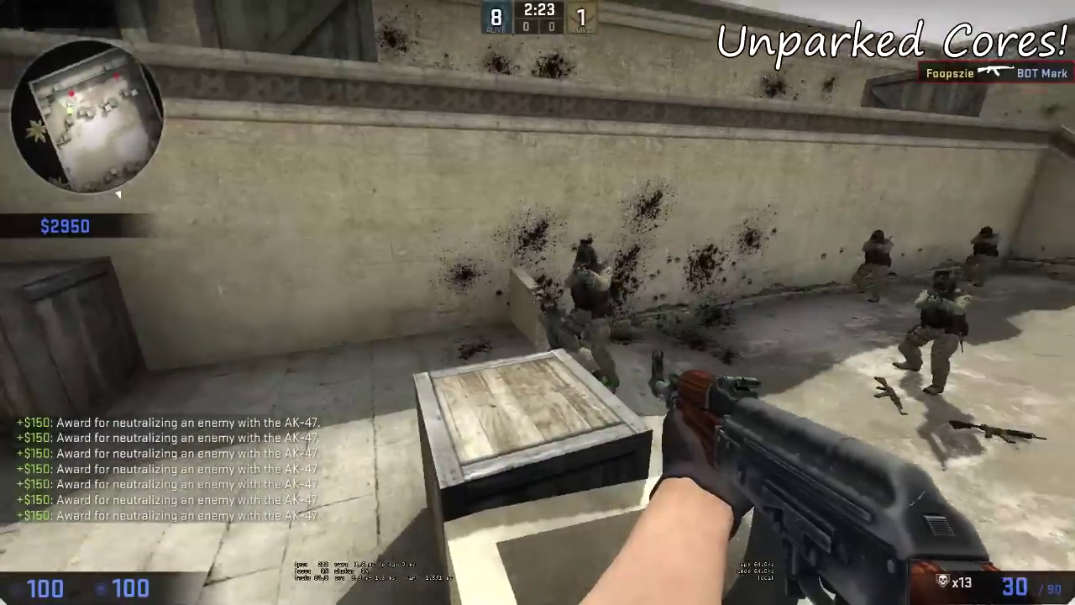
pyautogui.press('3')
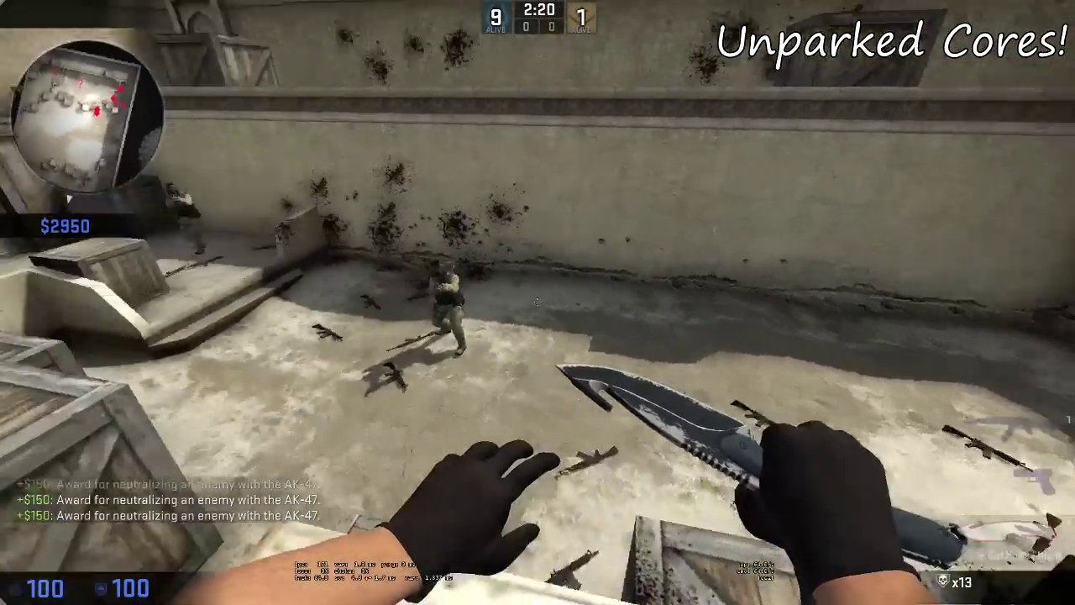
# Check the scoreboard, shoot two courtyard enemies and draw the AK-47, reaching 19 kills.
pyautogui.press('Tab')
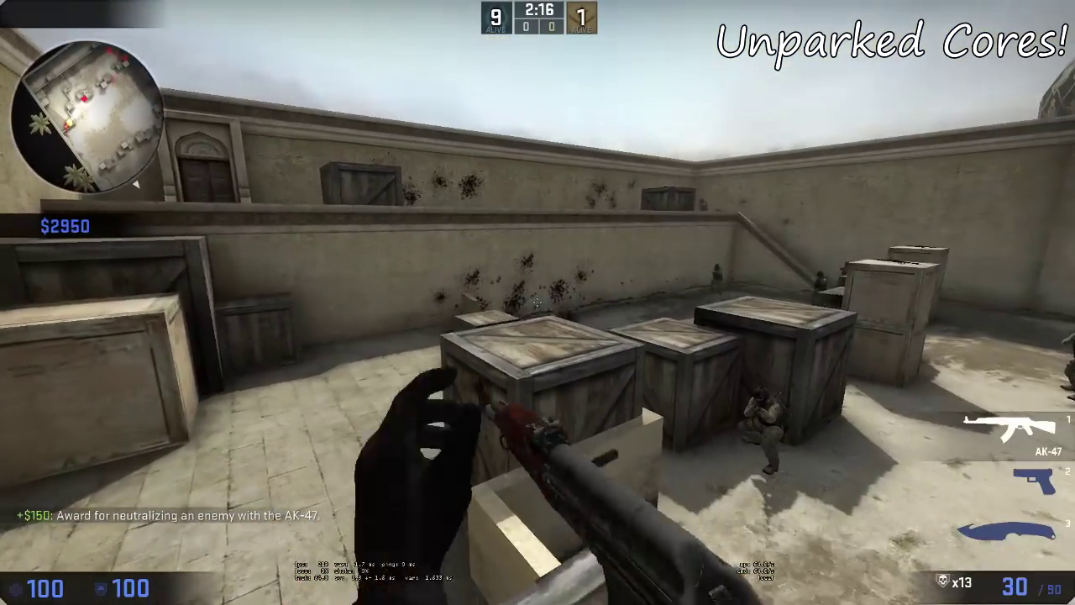
pyautogui.click(537, 303)
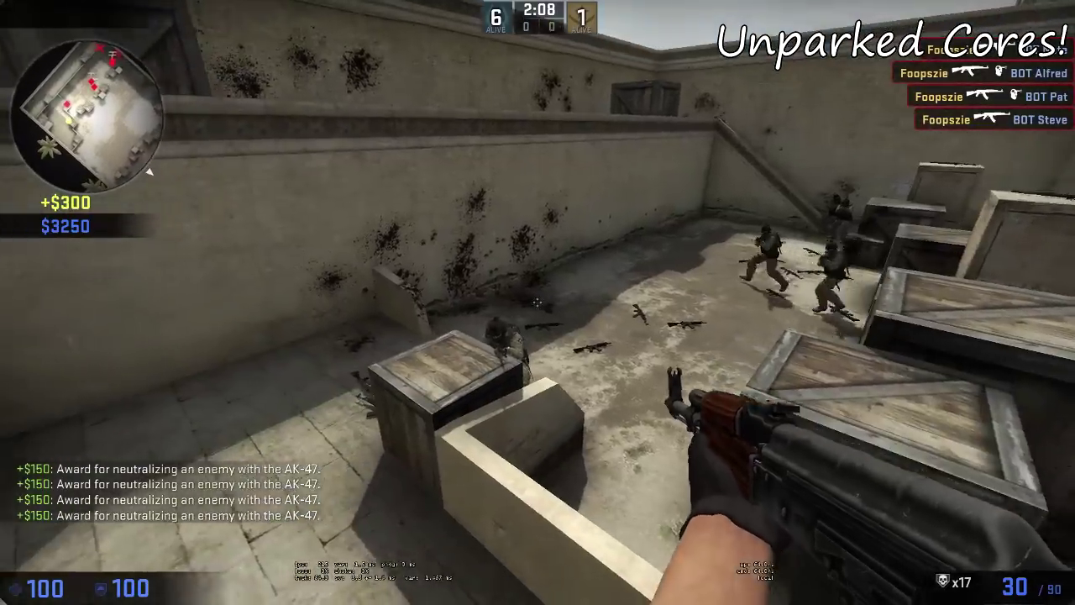
pyautogui.click(537, 303)
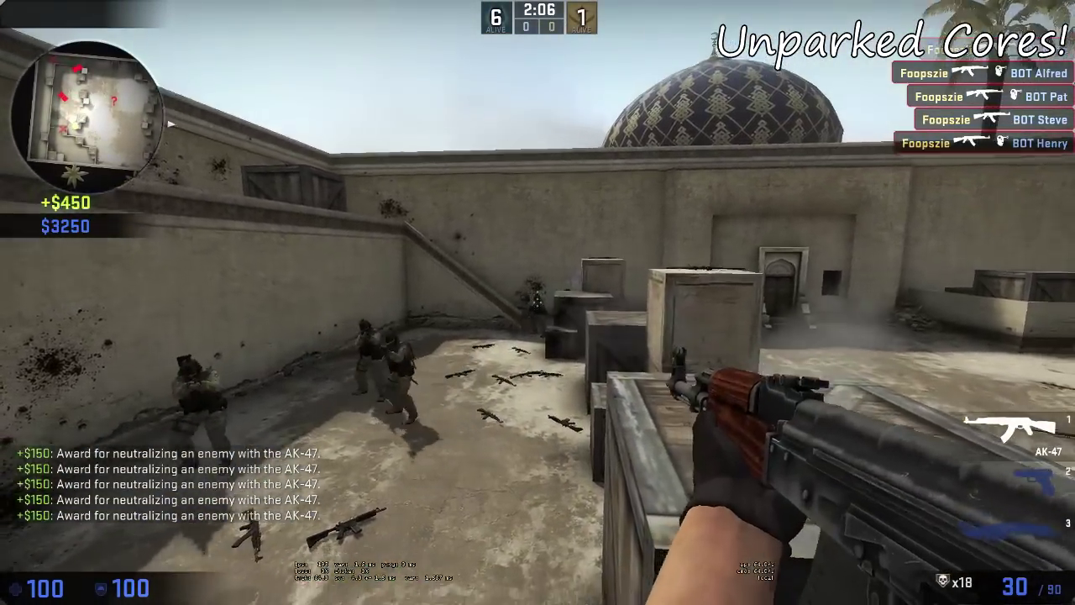
pyautogui.press('1')
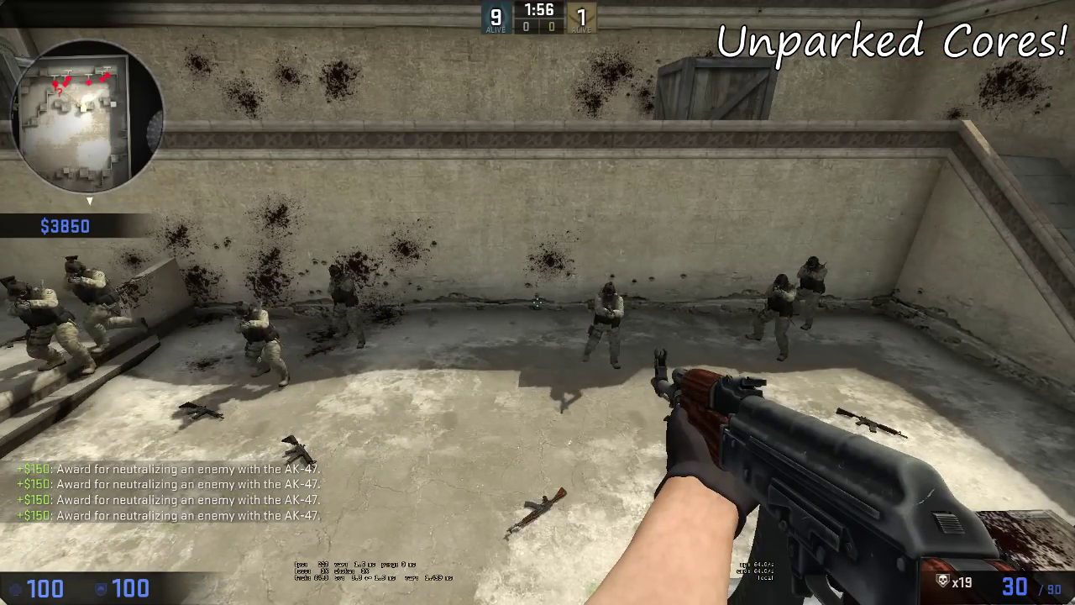
pyautogui.press('s')
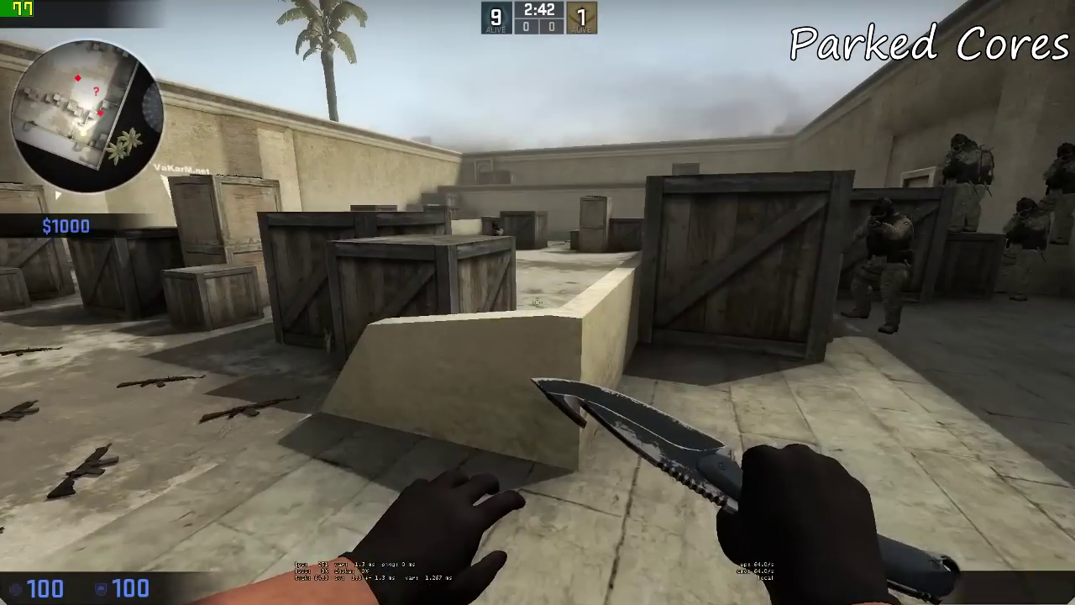
# Advance through the corridor with the AK-47, shooting the bots behind the crates and in the courtyard.
pyautogui.press('w')
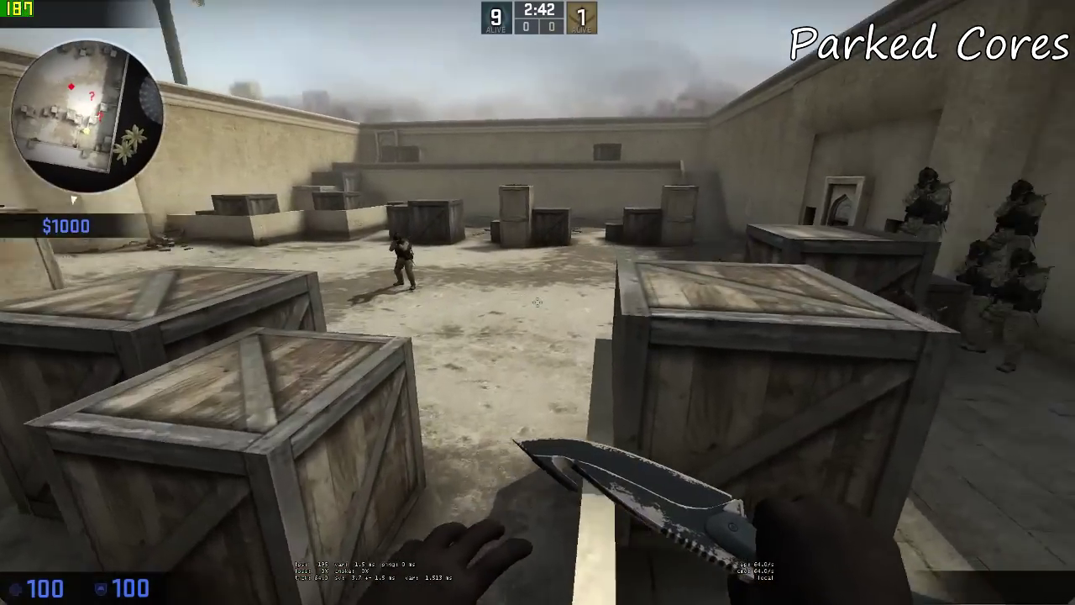
pyautogui.press('w')
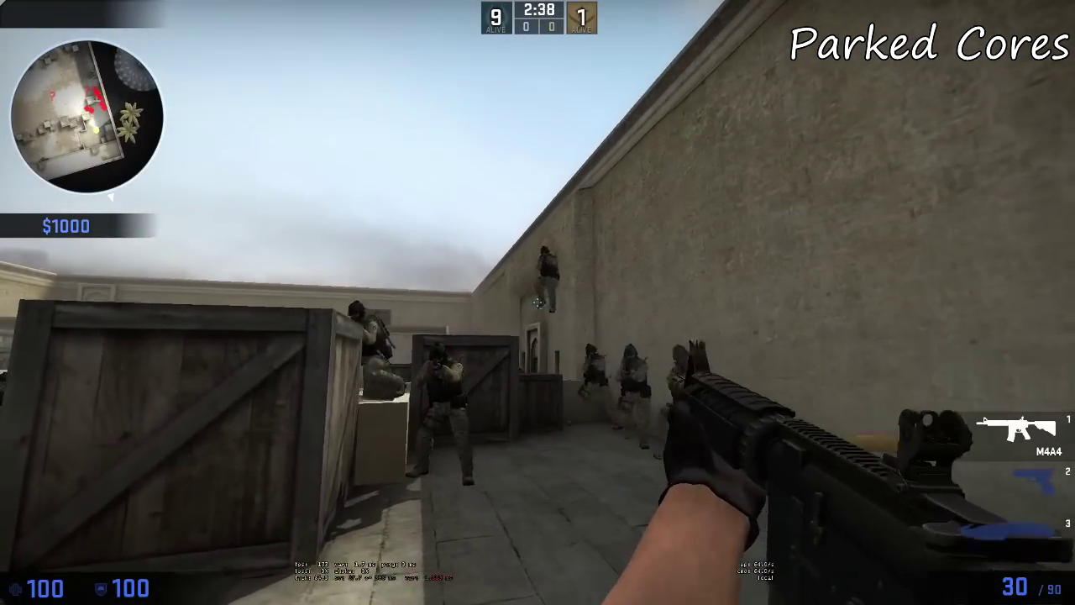
pyautogui.press('w')
pyautogui.press('g')
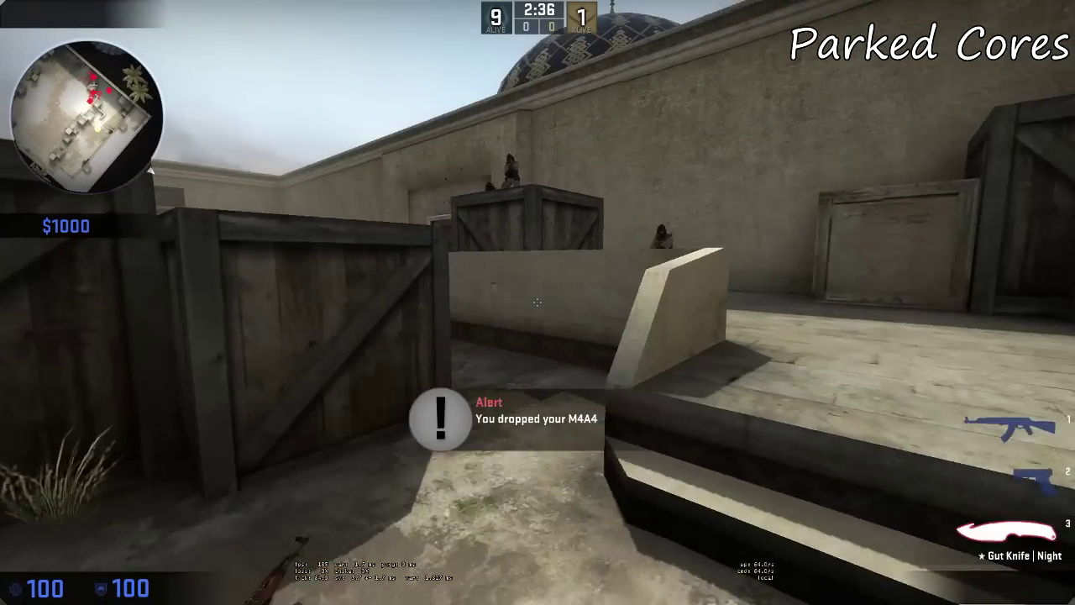
pyautogui.press('1')
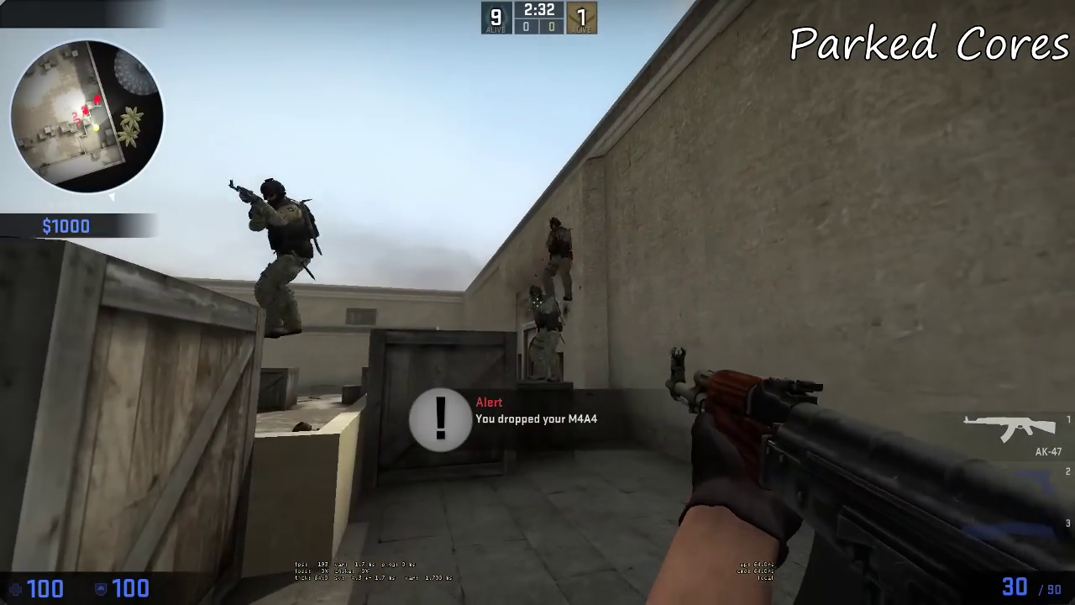
pyautogui.click(537, 303)
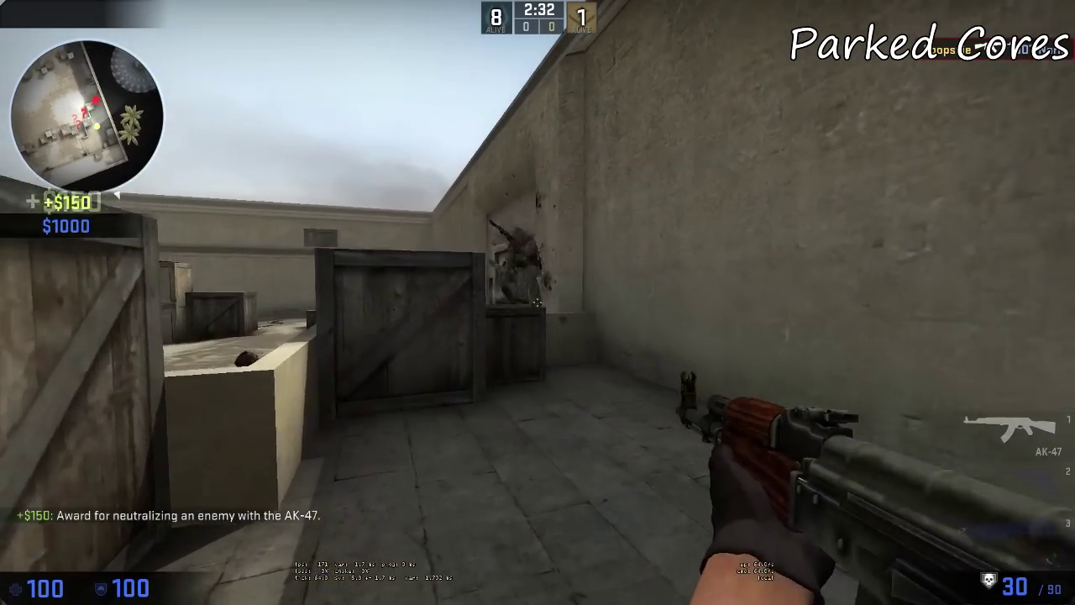
pyautogui.click(536, 302)
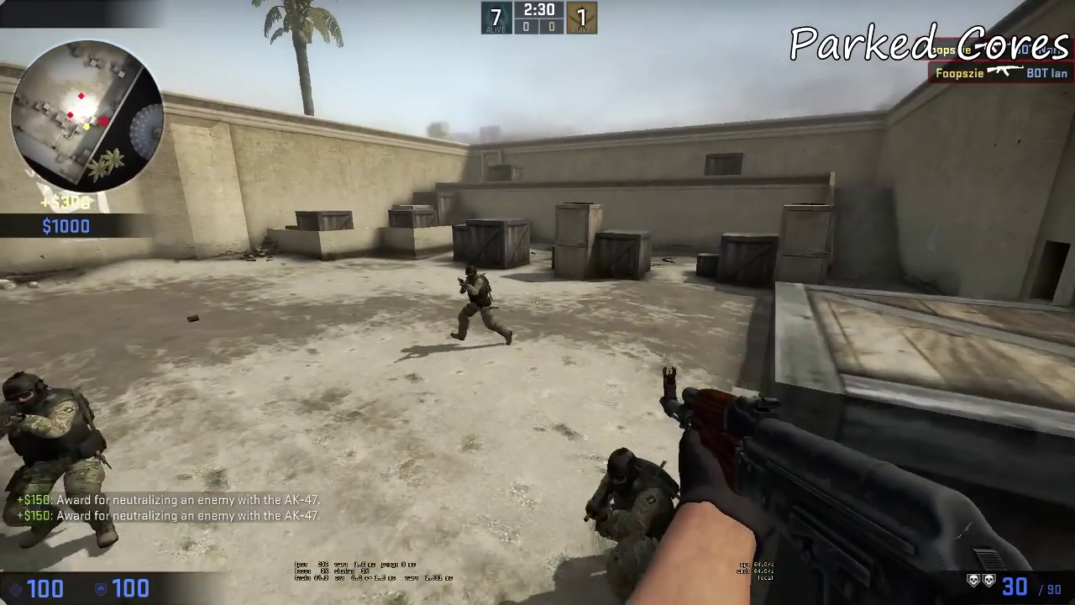
pyautogui.click(536, 302)
pyautogui.press('3')
pyautogui.press('1')
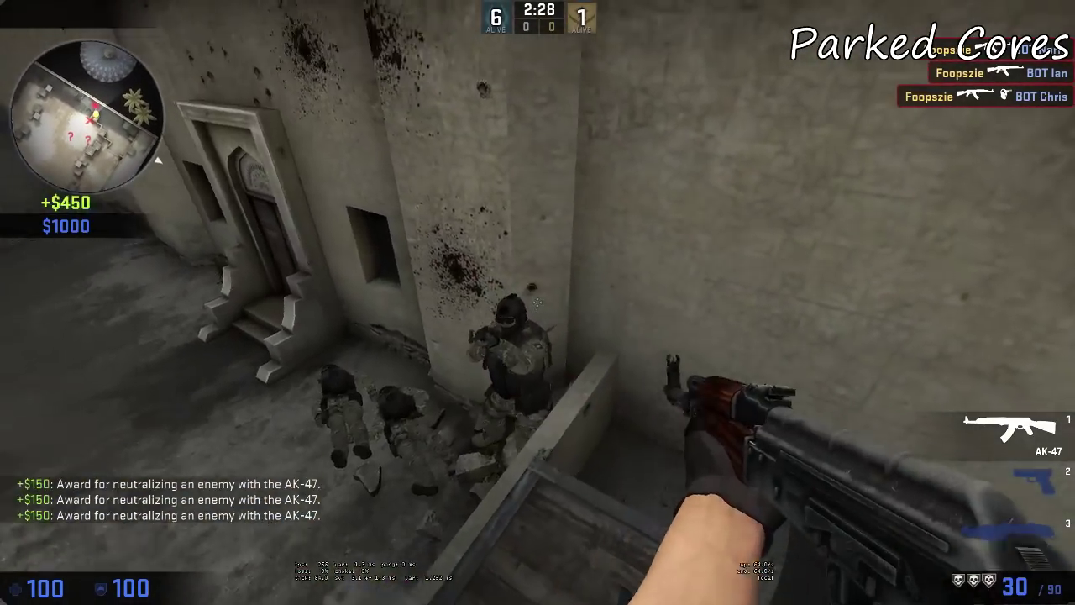
pyautogui.click(536, 302)
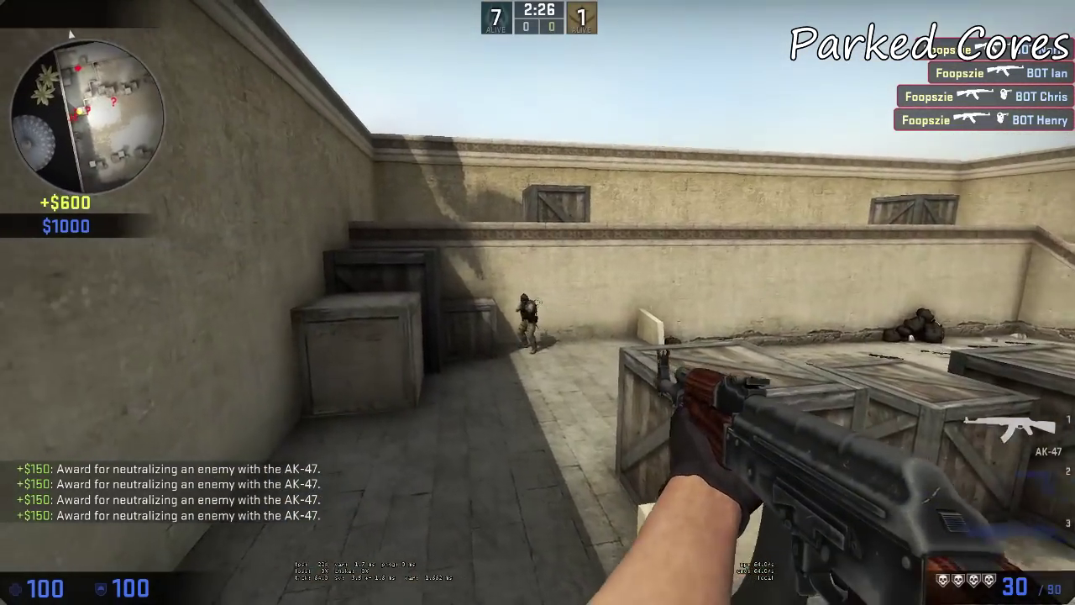
pyautogui.click(537, 303)
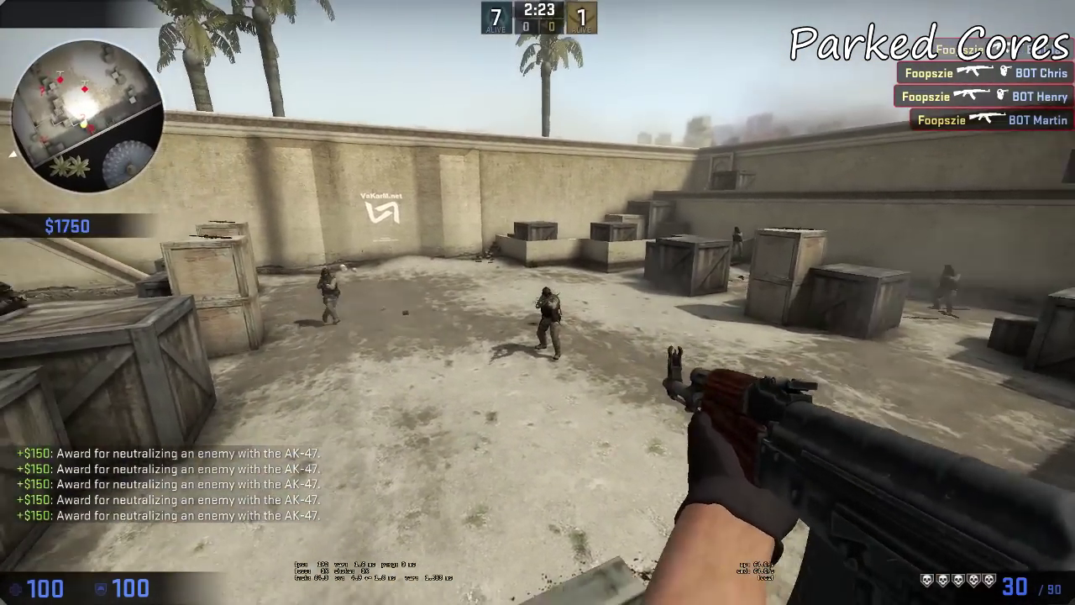
pyautogui.click(536, 302)
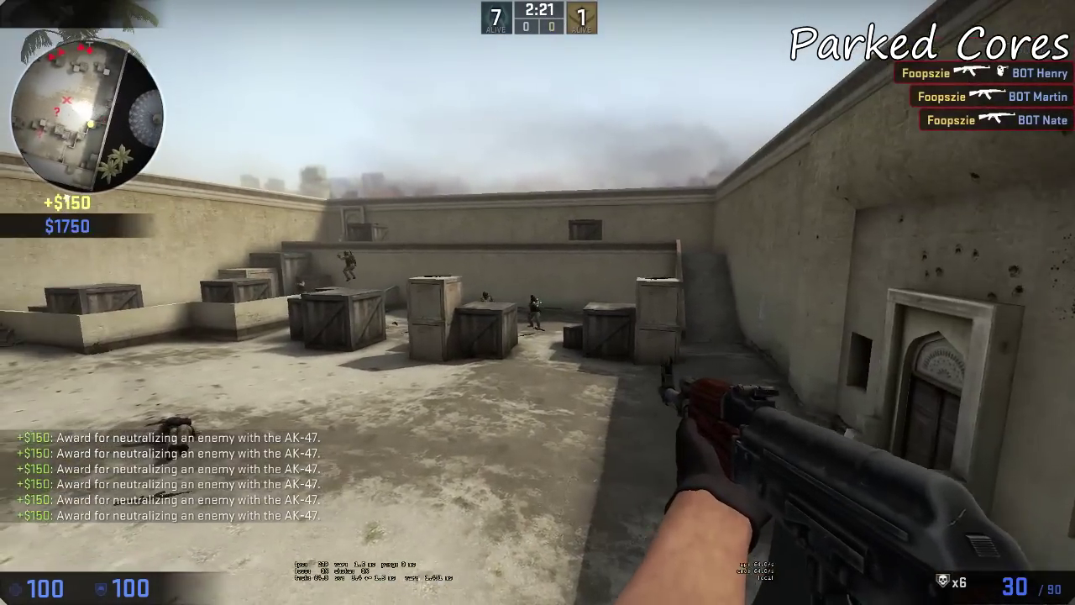
pyautogui.click(537, 302)
# Push past the crates into the open yard, shooting the bots by the crate and across the yard.
pyautogui.press('q')
pyautogui.press('q')
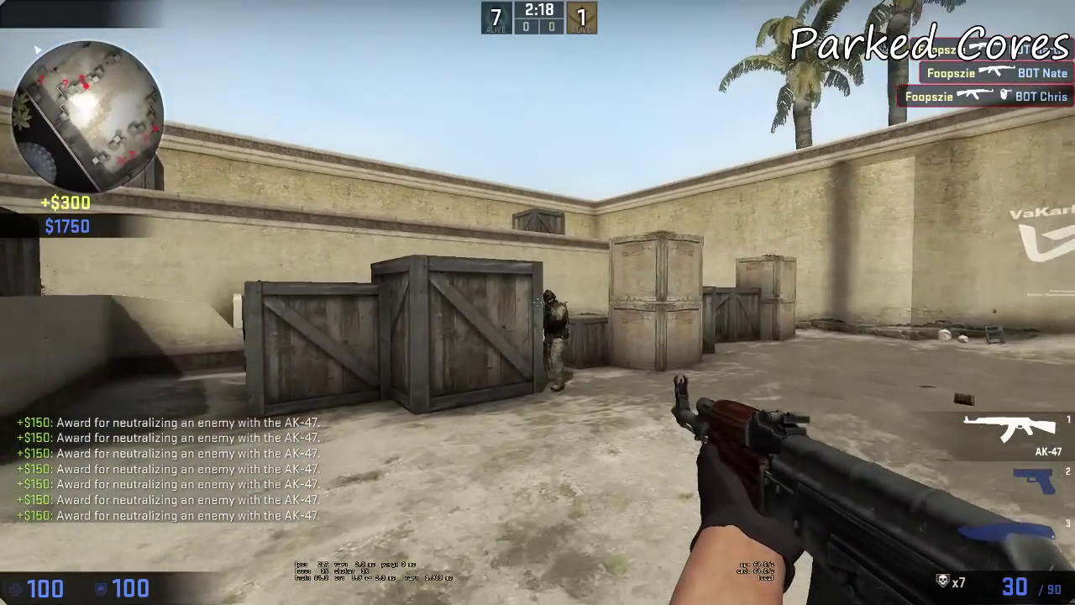
pyautogui.click(537, 302)
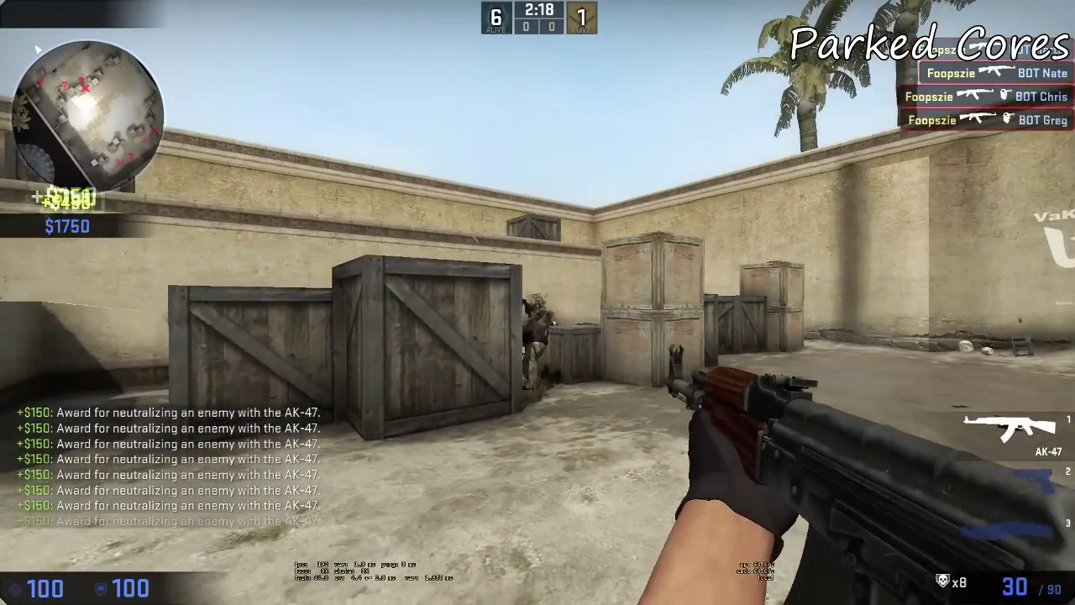
pyautogui.press('w')
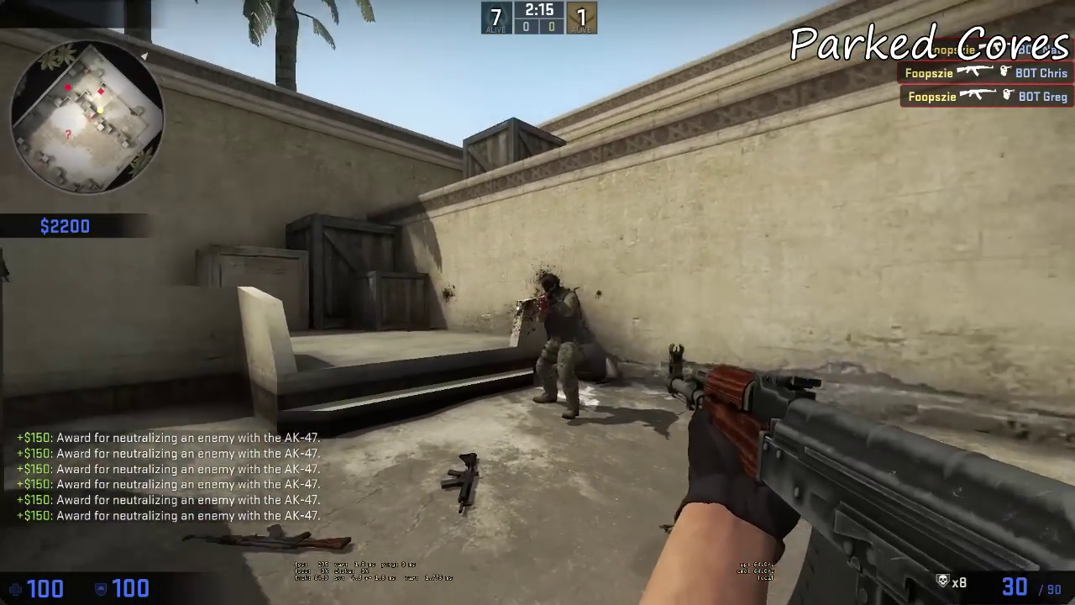
pyautogui.click(536, 302)
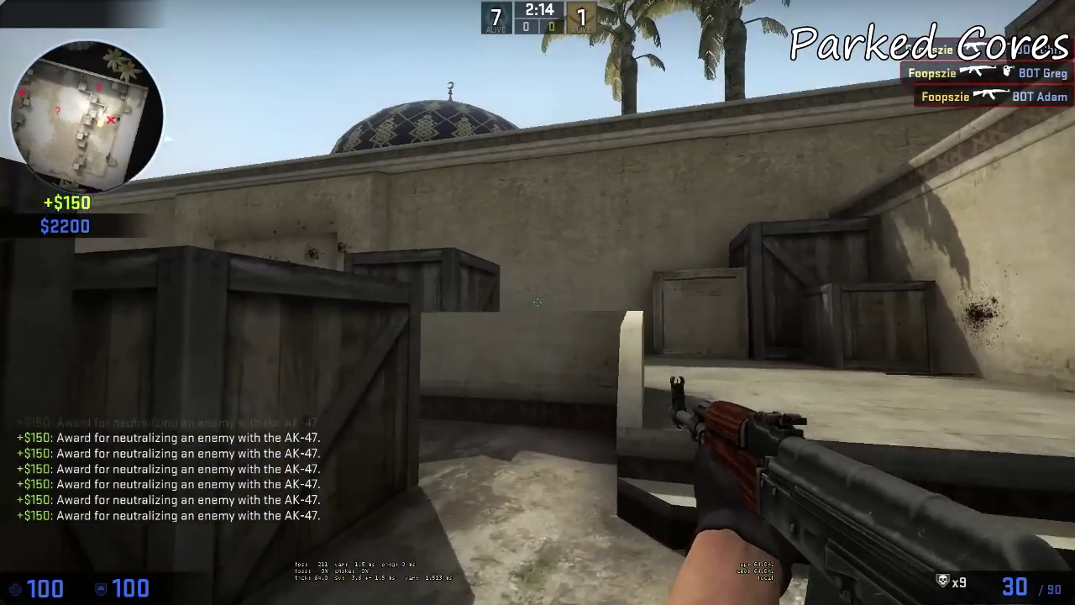
pyautogui.press('w')
pyautogui.click(536, 302)
pyautogui.press('3')
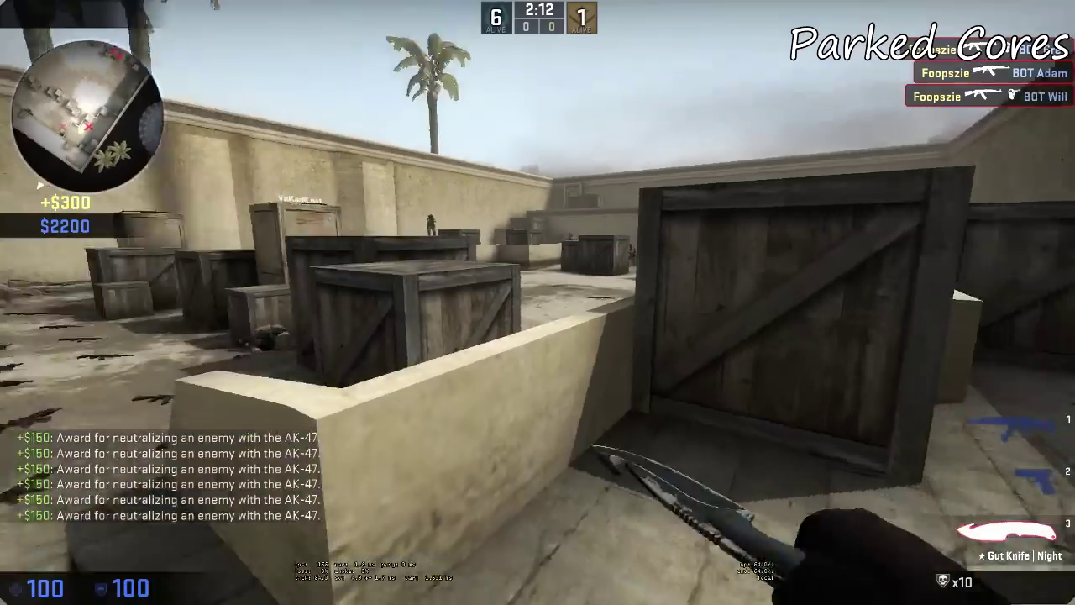
pyautogui.press('1')
pyautogui.press('w')
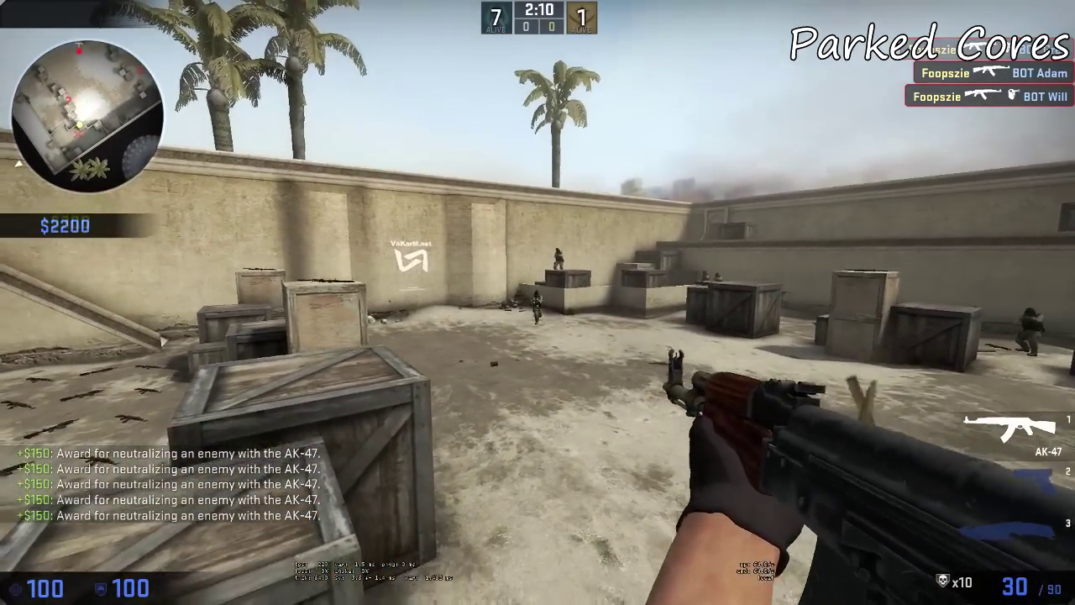
pyautogui.press('w')
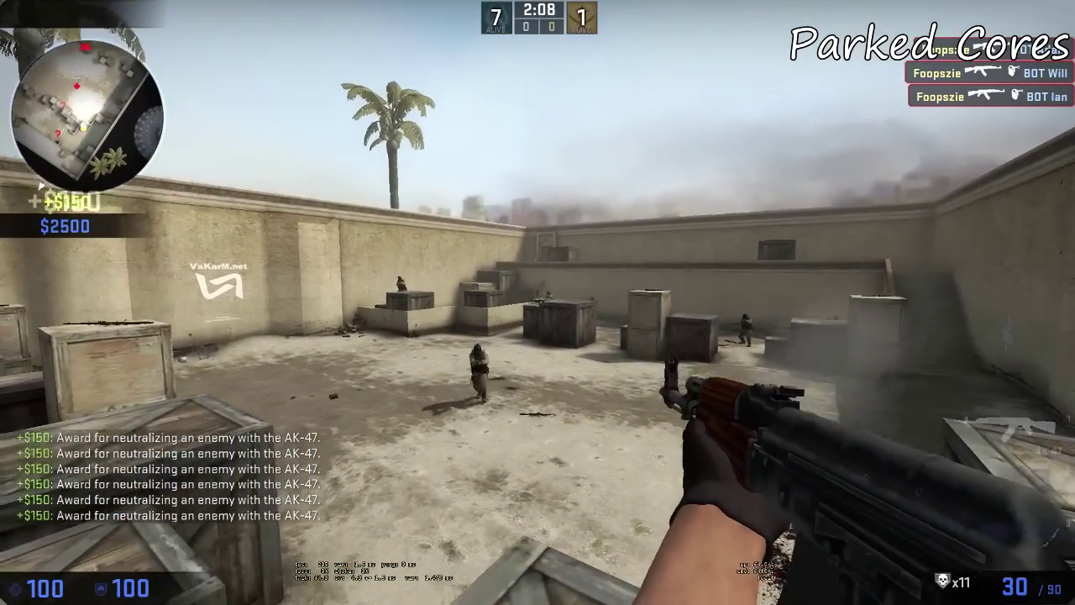
pyautogui.press('w')
pyautogui.click(537, 303)
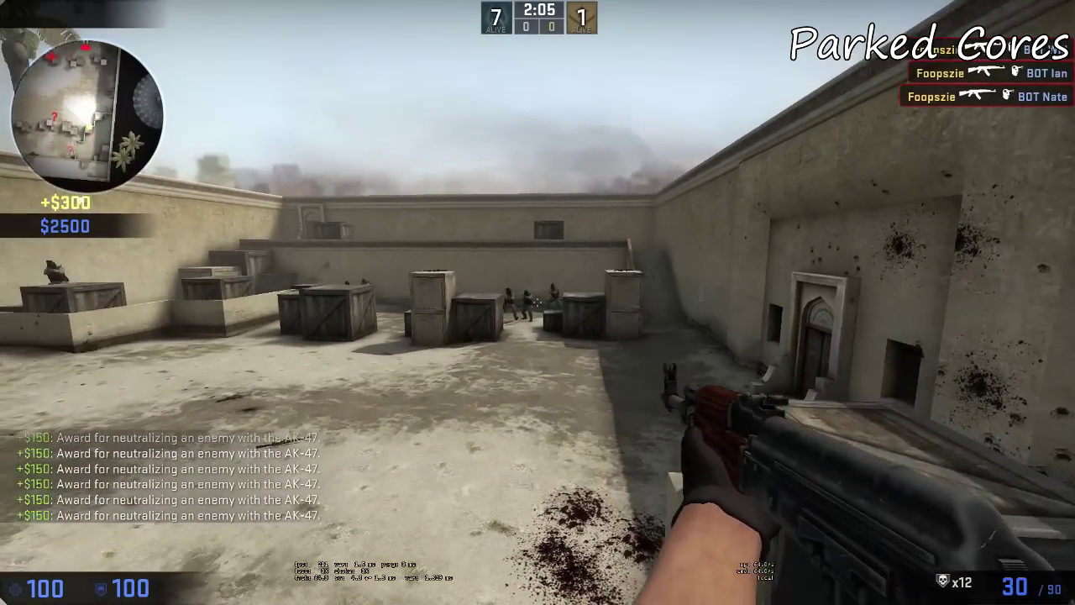
pyautogui.click(538, 302)
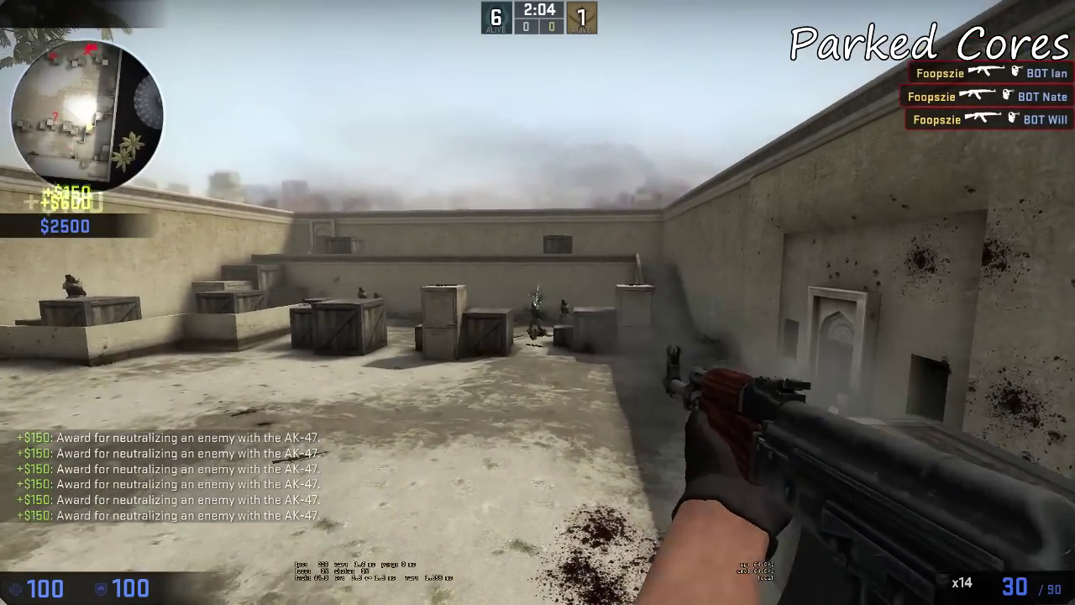
pyautogui.press('w')
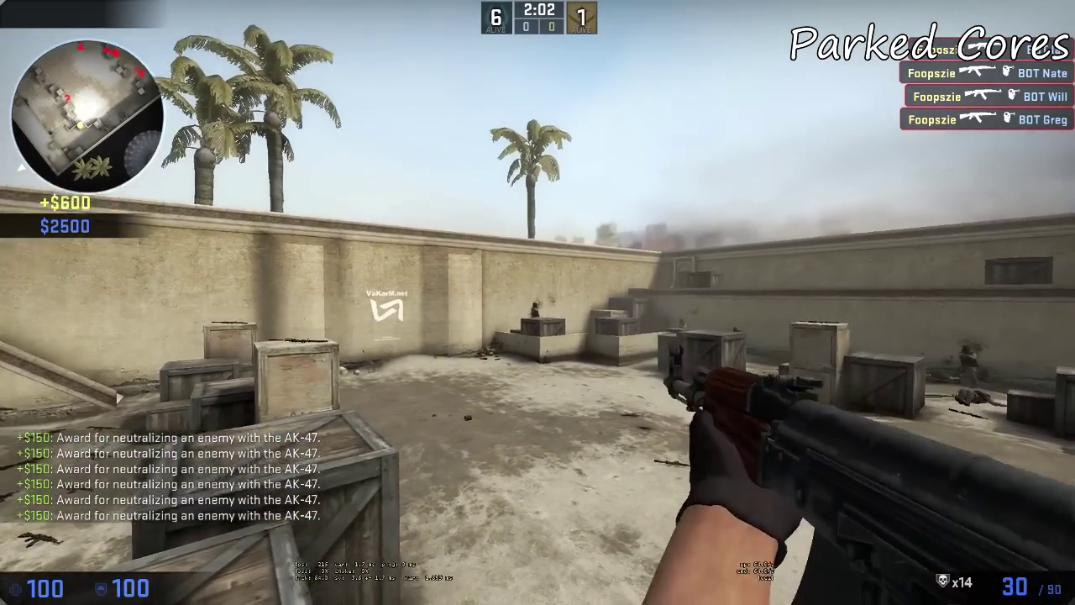
# Clear the remaining yard bots with the AK-47, swapping to the knife between fights, reaching 18 kills.
pyautogui.press('w')
pyautogui.click(537, 302)
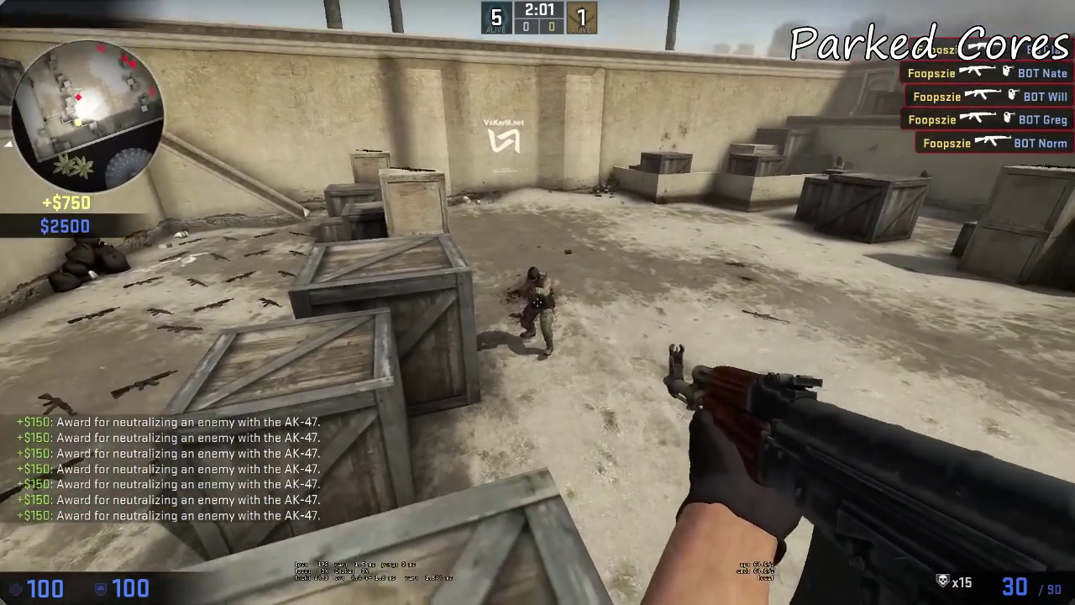
pyautogui.click(538, 302)
pyautogui.press('1')
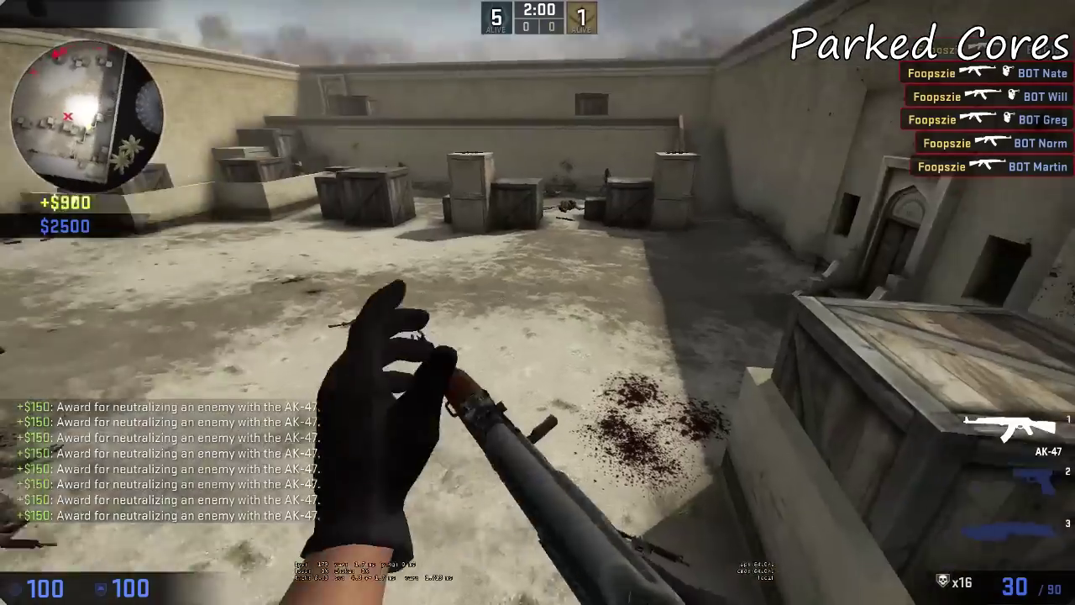
pyautogui.press('3')
pyautogui.press('1')
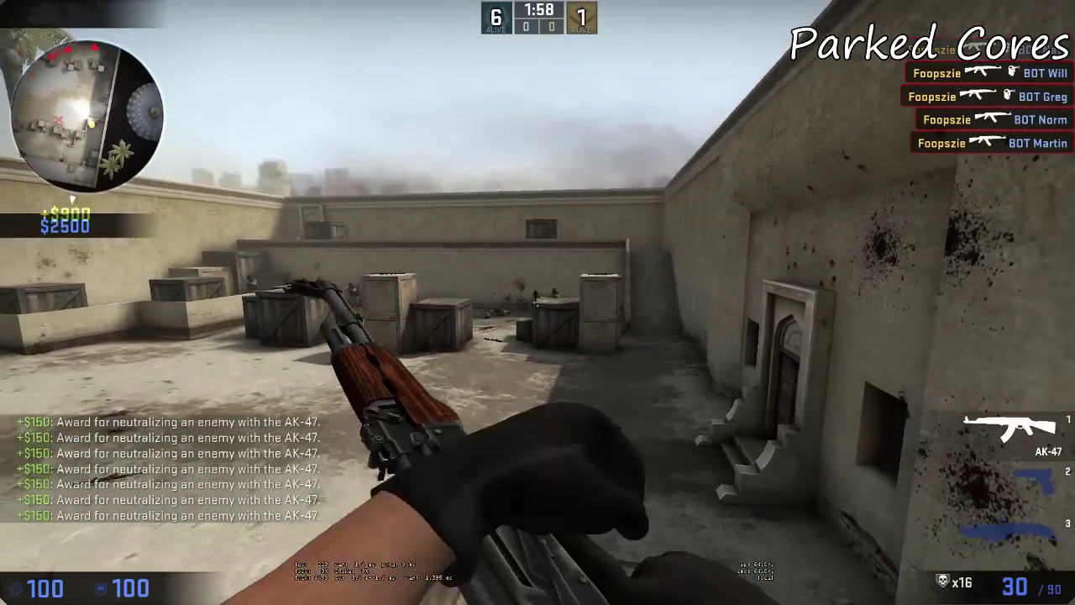
pyautogui.press('w')
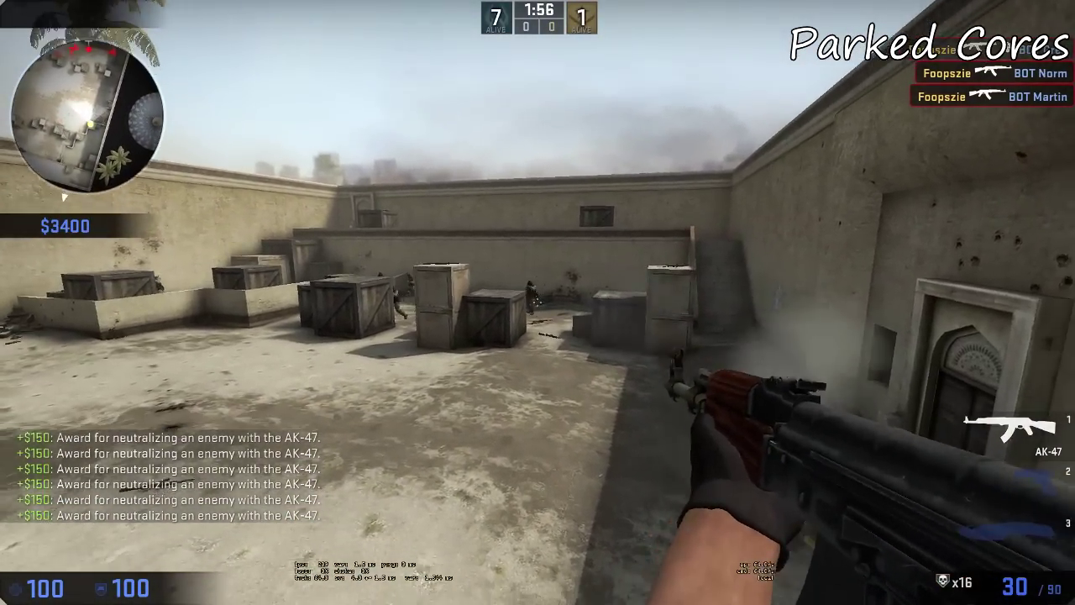
pyautogui.press('3')
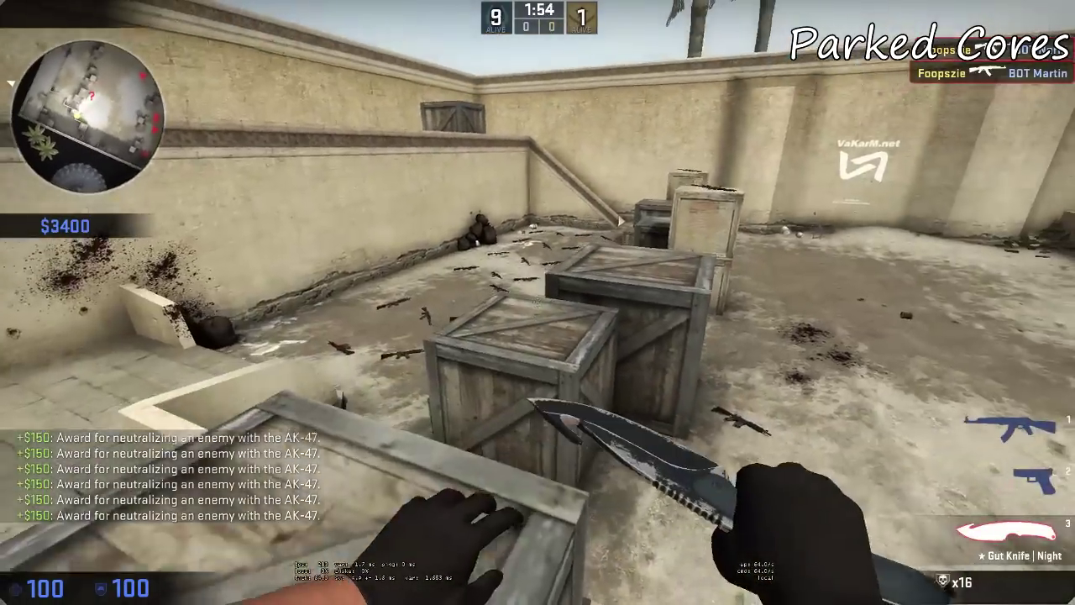
pyautogui.press('1')
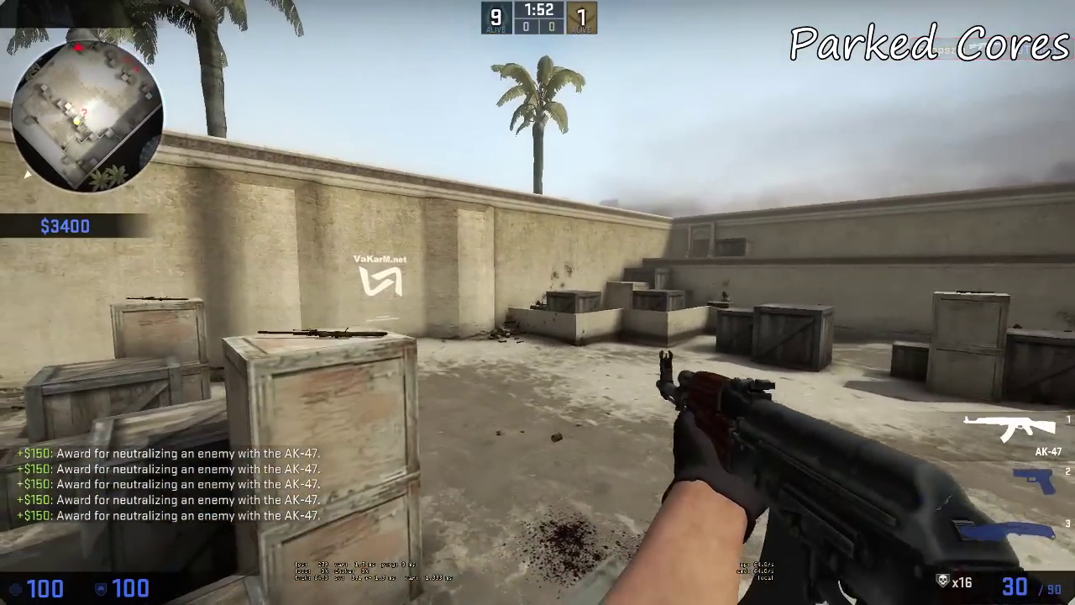
pyautogui.press('3')
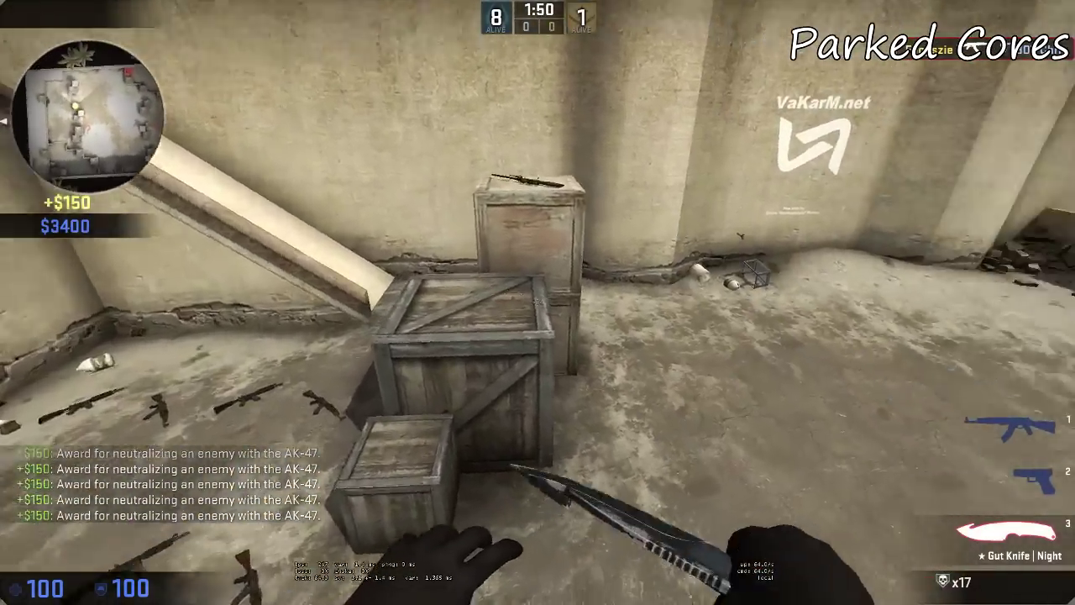
pyautogui.press('1')
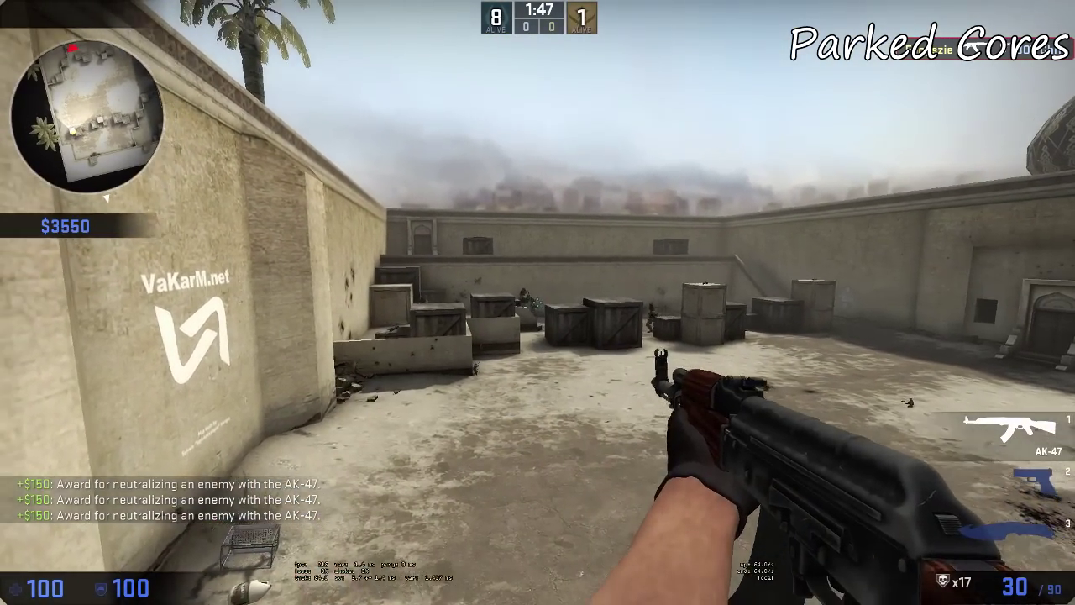
pyautogui.click(537, 302)
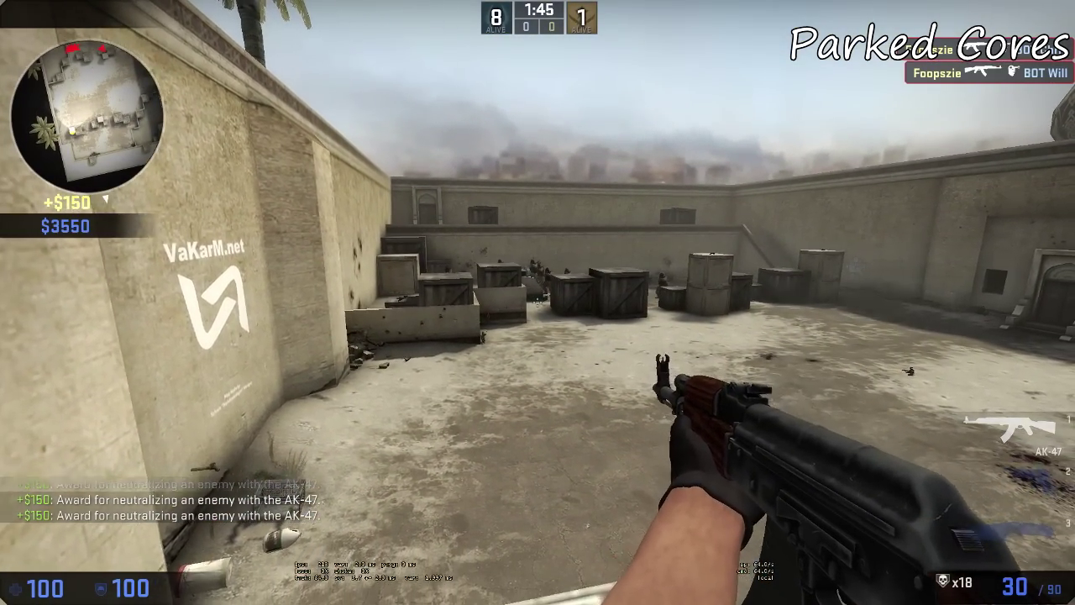
pyautogui.press('d')
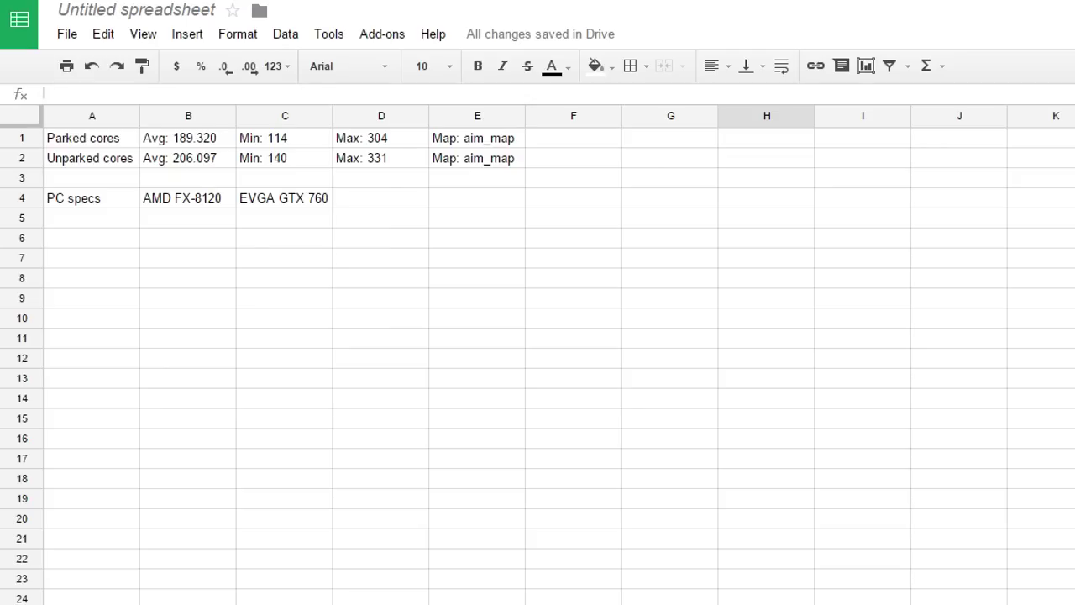
# Bring the FRAPSLOG.TXT Notepad window over the spreadsheet and highlight the whole log.
pyautogui.hotkey('alt', 'Tab')
pyautogui.moveTo(837, 257); pyautogui.dragTo(638, 200)
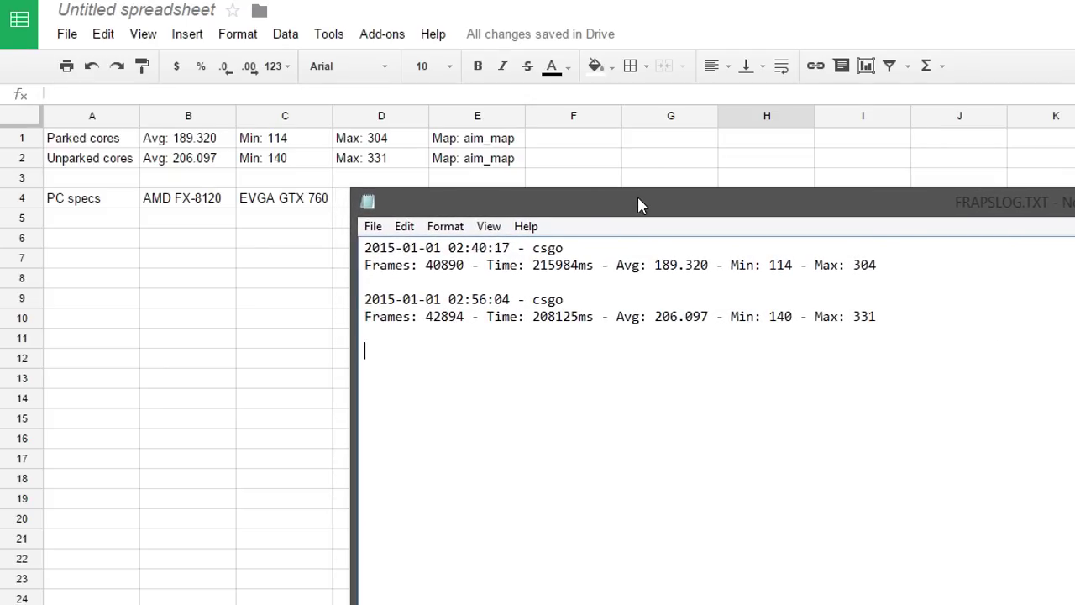
pyautogui.moveTo(856, 331); pyautogui.dragTo(315, 243)
pyautogui.click(502, 300)
# Highlight the four log lines, then each csgo run's lines (averages 206.097 and 189.320).
pyautogui.moveTo(814, 342); pyautogui.dragTo(351, 244)
pyautogui.click(520, 338)
pyautogui.moveTo(438, 355); pyautogui.dragTo(335, 299)
pyautogui.click(451, 339)
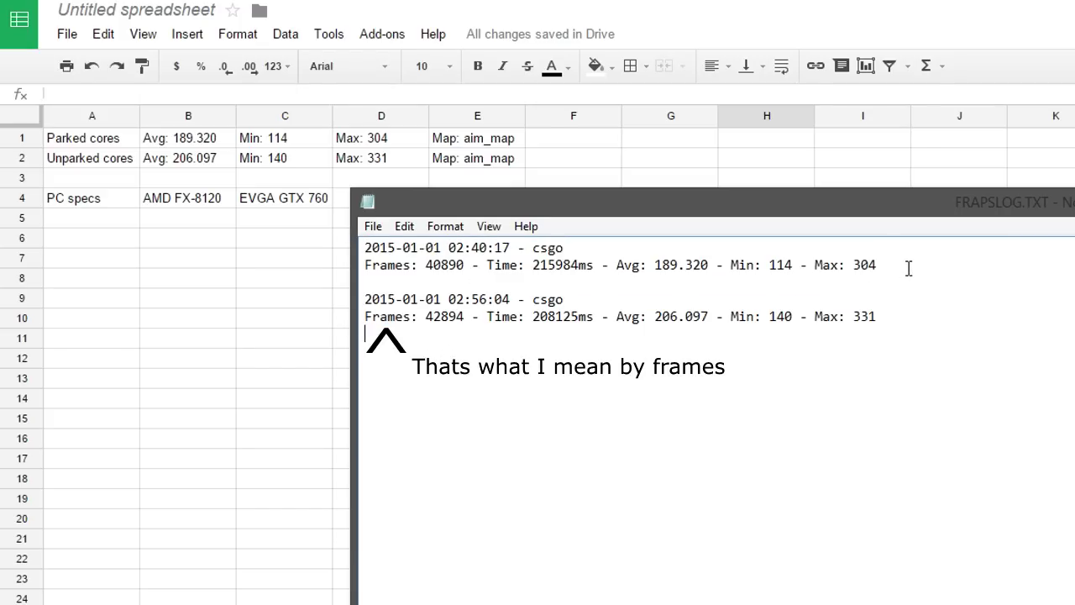
pyautogui.moveTo(909, 268); pyautogui.dragTo(352, 225)
pyautogui.click(943, 327)
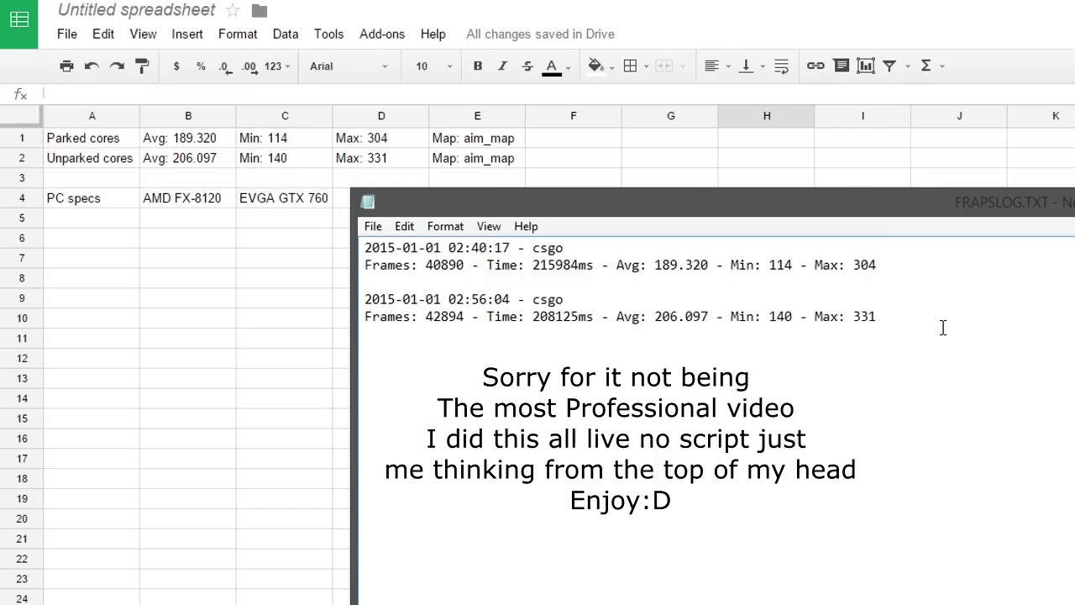